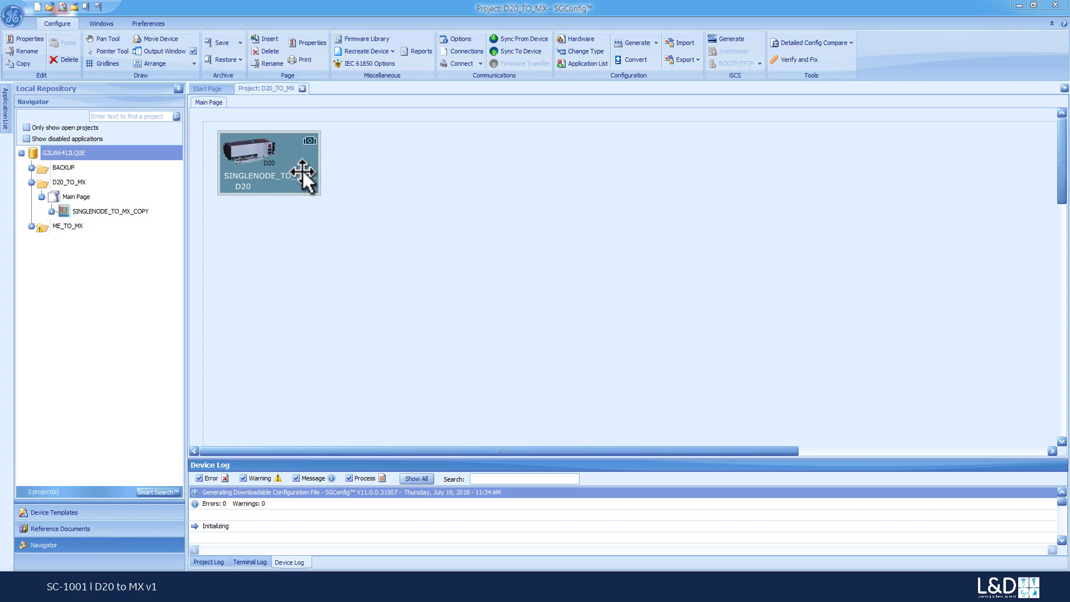
# - Change the type of the SINGLENODE_TO_MX_COPY device from D20 to D20MX
pyautogui.click(302, 170)
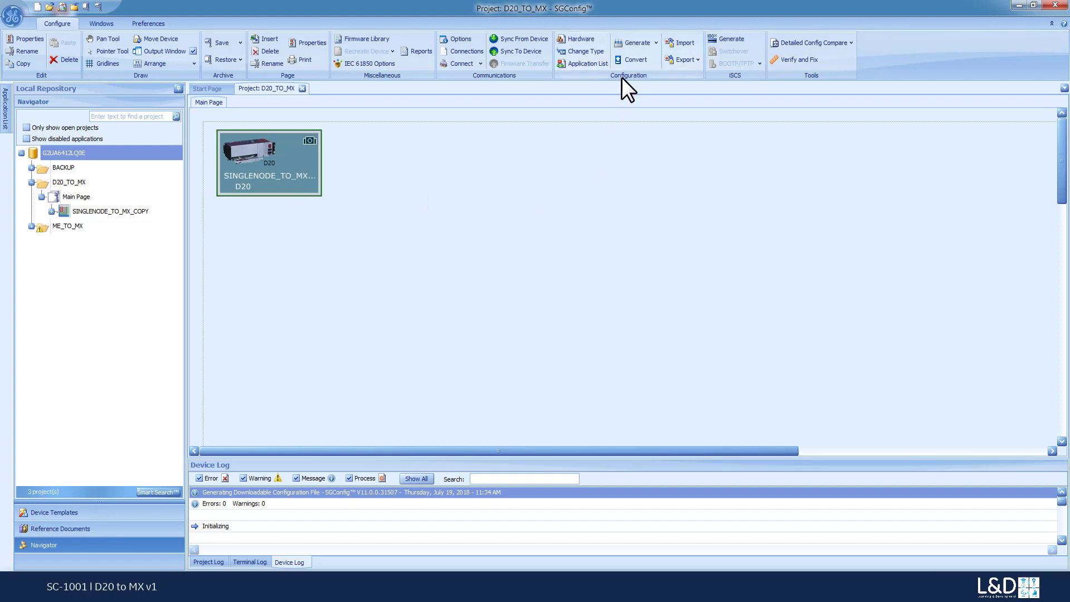
pyautogui.click(573, 55)
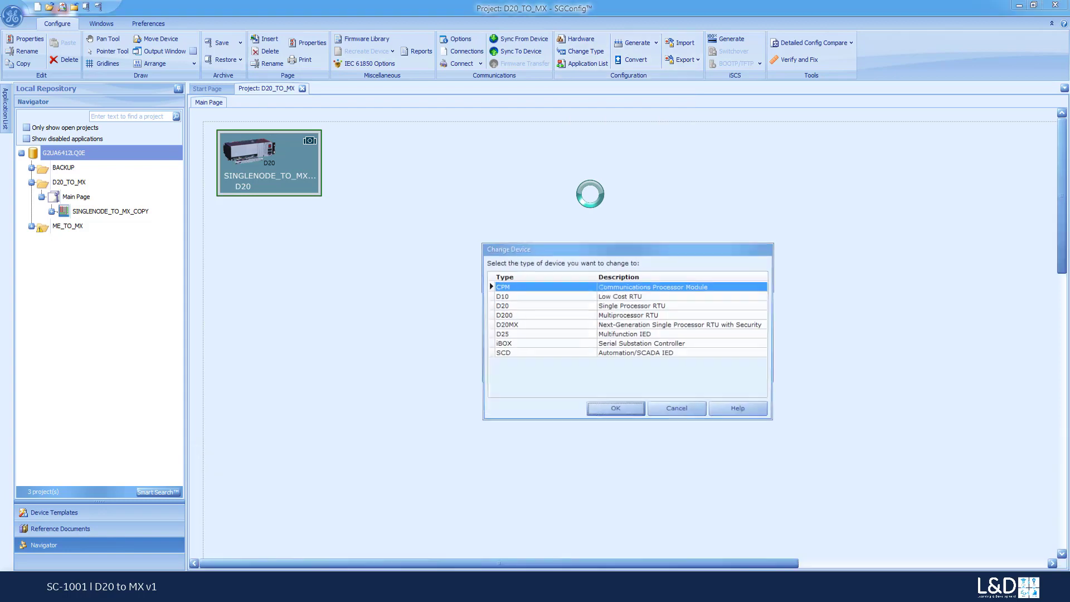
pyautogui.click(525, 323)
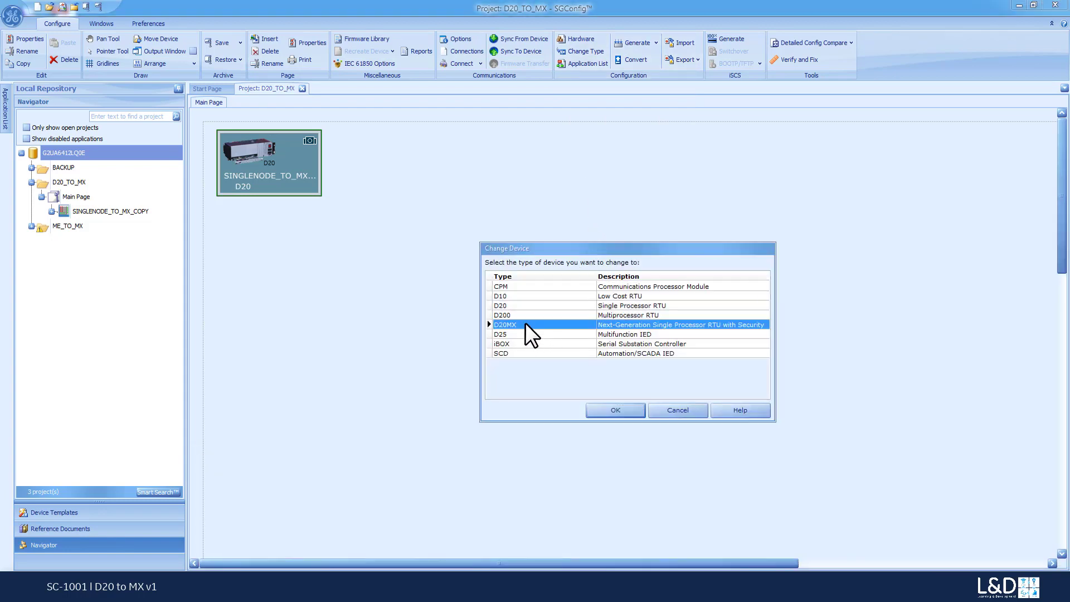
pyautogui.click(600, 410)
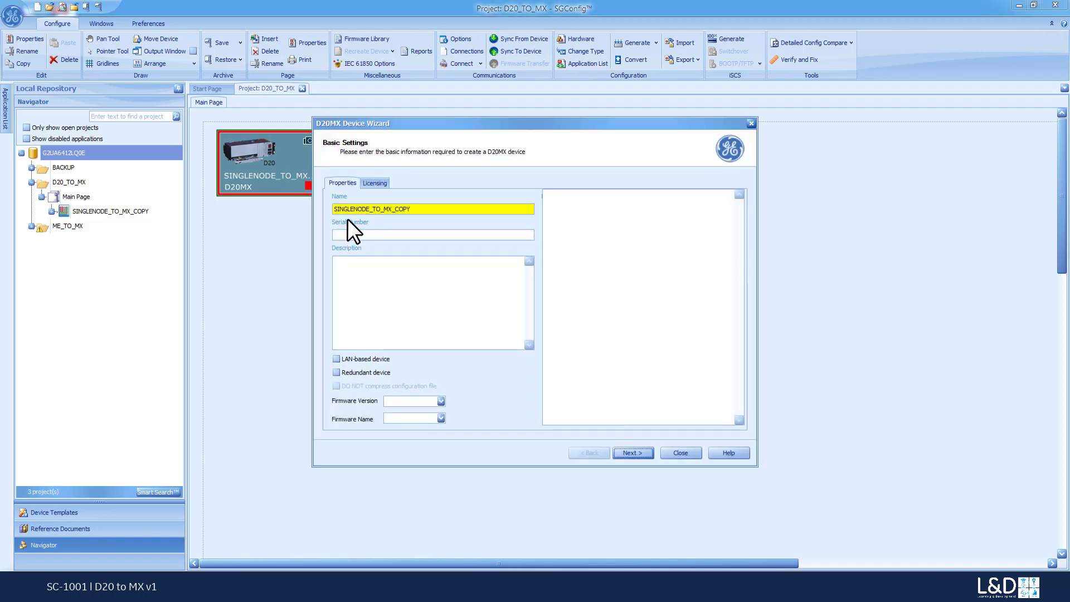
# - Select firmware version 1.70 with firmware name SAN0001 for the D20MX device
pyautogui.moveTo(404, 213)
pyautogui.click(440, 400)
pyautogui.click(405, 410)
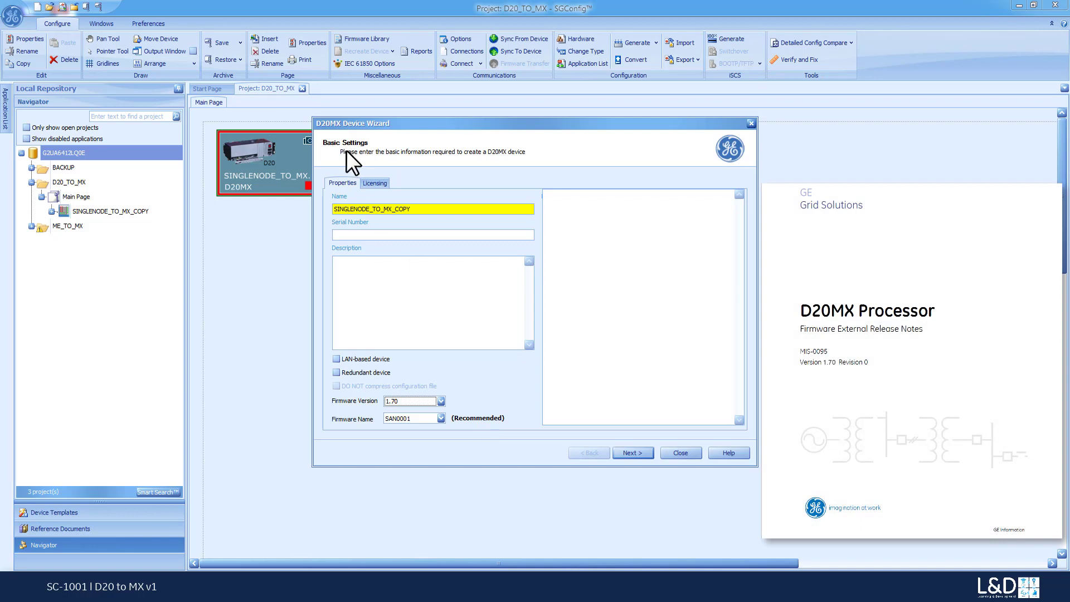
# - Enable the Advanced Automation and D2x Classic Applications licenses and proceed to the application compatibility review
pyautogui.click(373, 184)
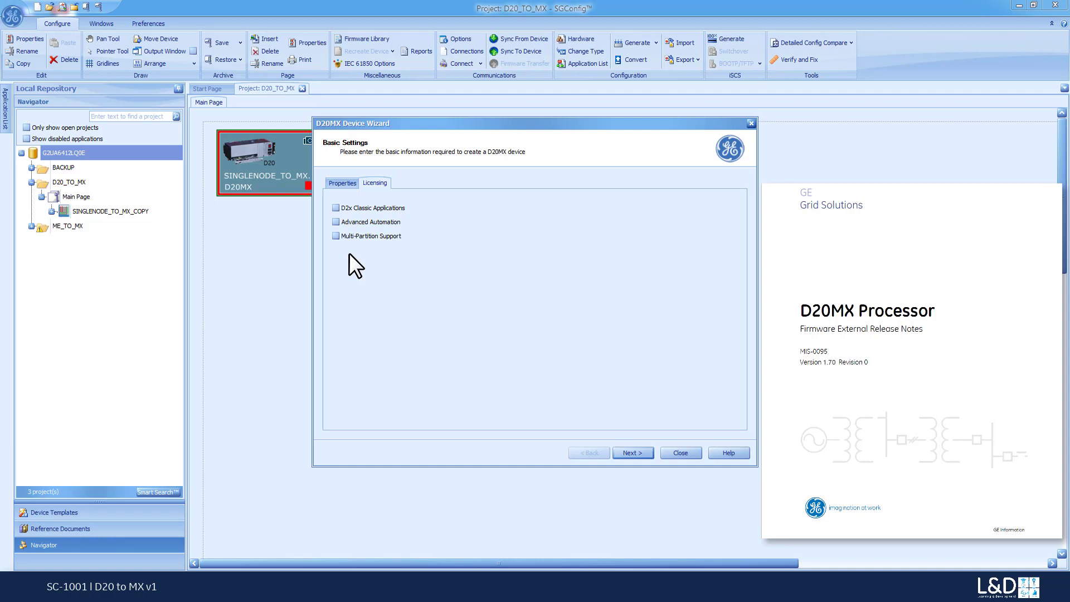
pyautogui.click(336, 222)
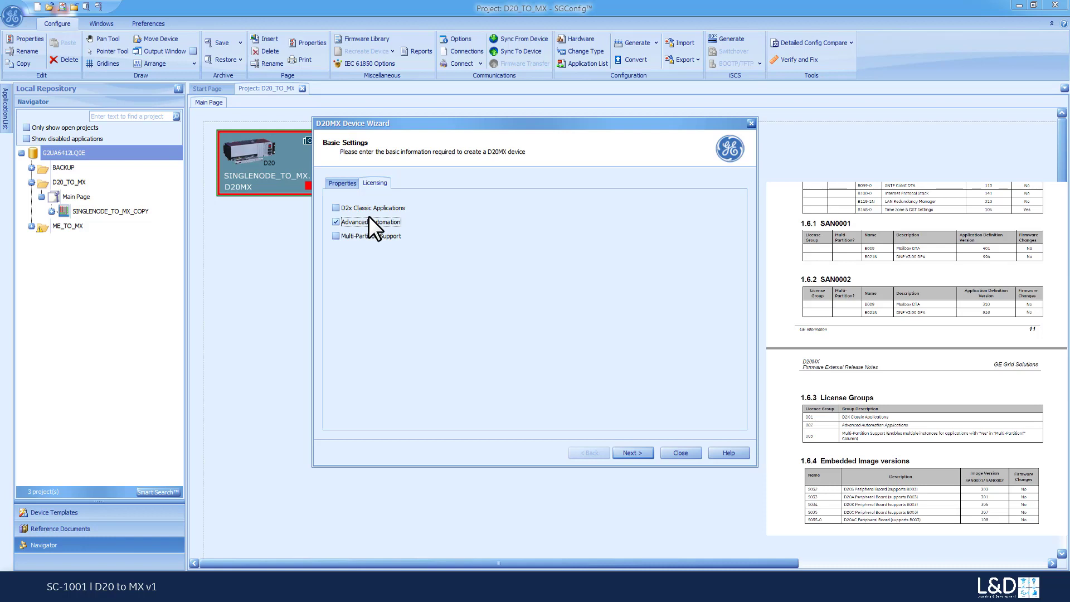
pyautogui.click(366, 209)
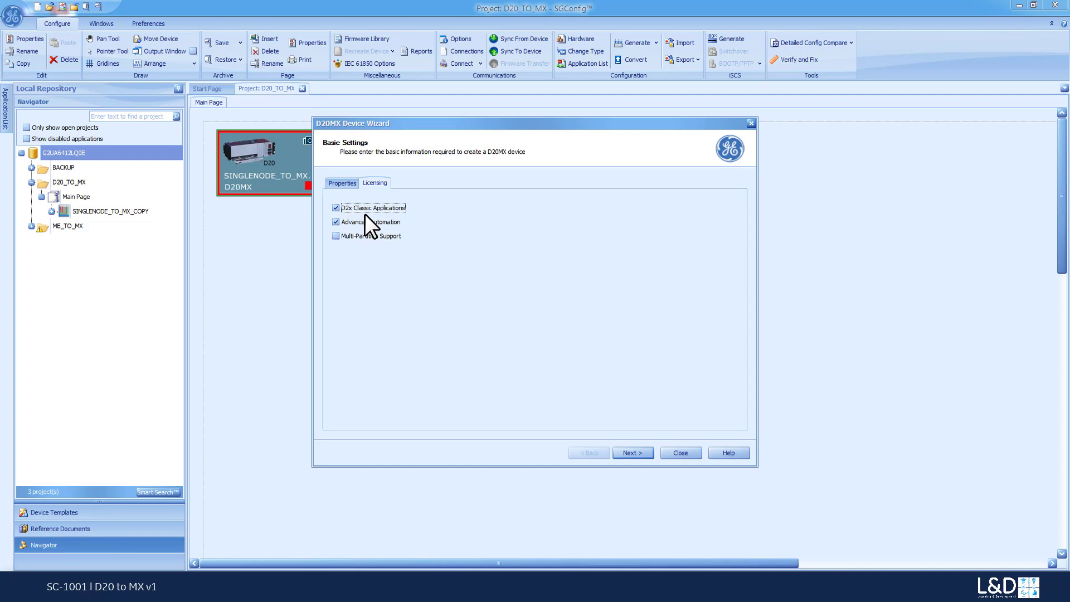
pyautogui.click(629, 453)
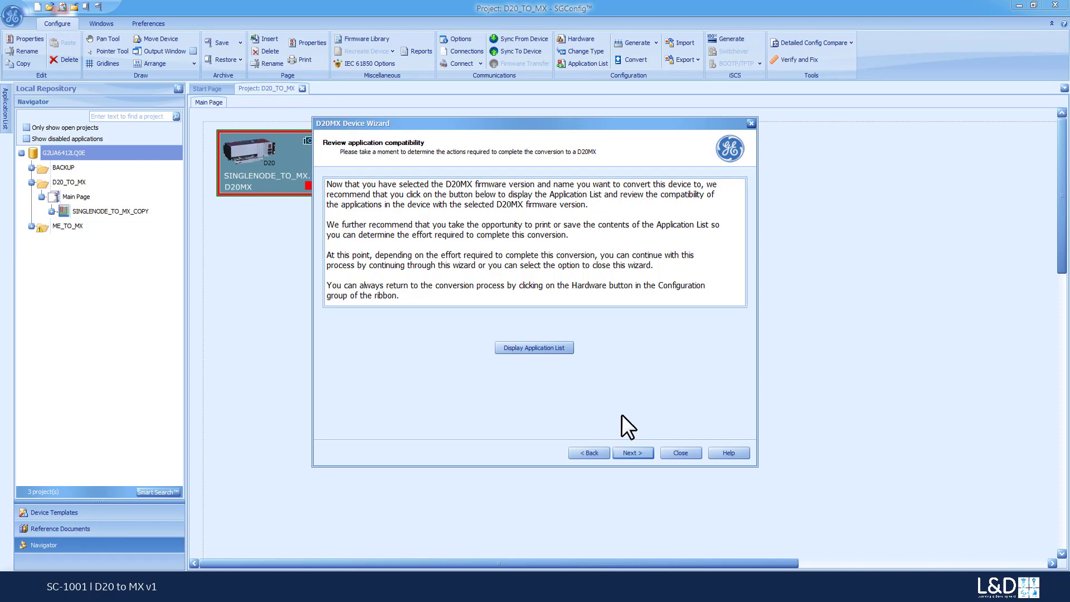
# - Display the device's application list, examine each application's compatibility with the selected D20MX firmware, and close the list
pyautogui.click(554, 351)
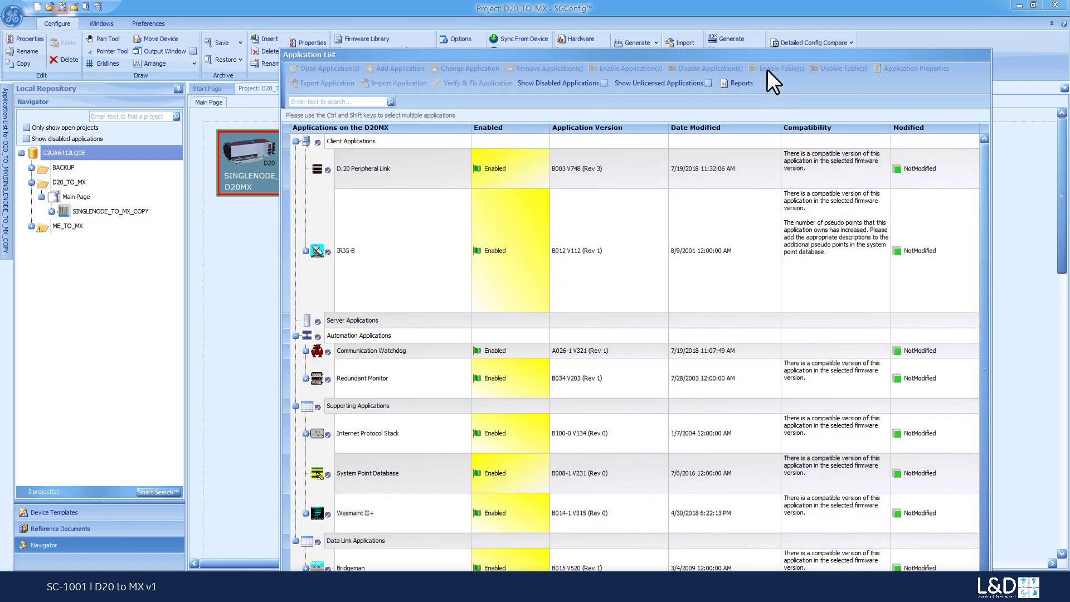
pyautogui.moveTo(763, 57); pyautogui.dragTo(763, 13)
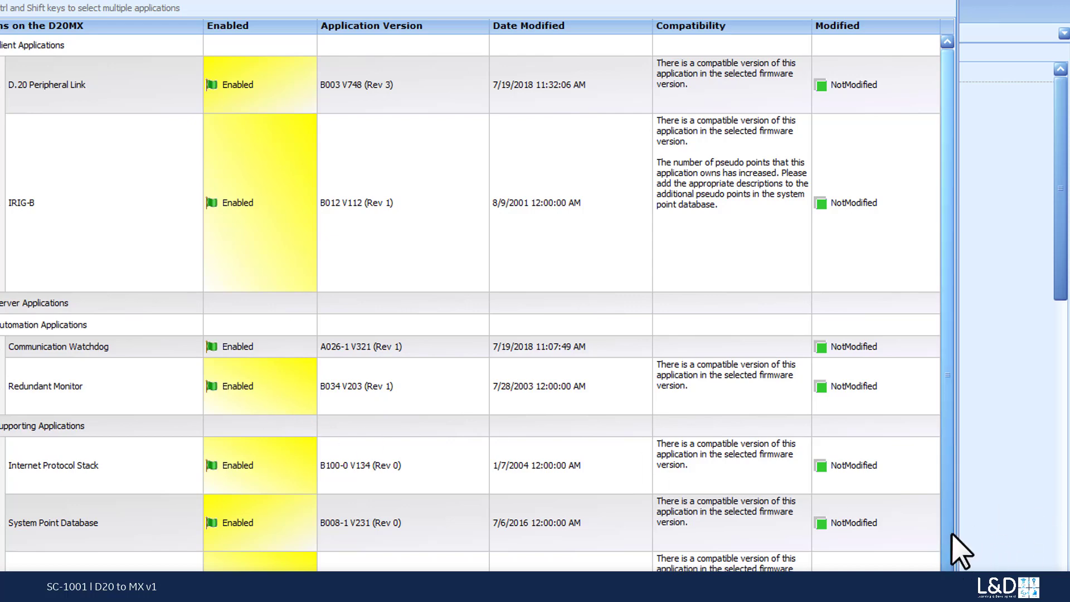
pyautogui.scroll(-2, 947, 546)
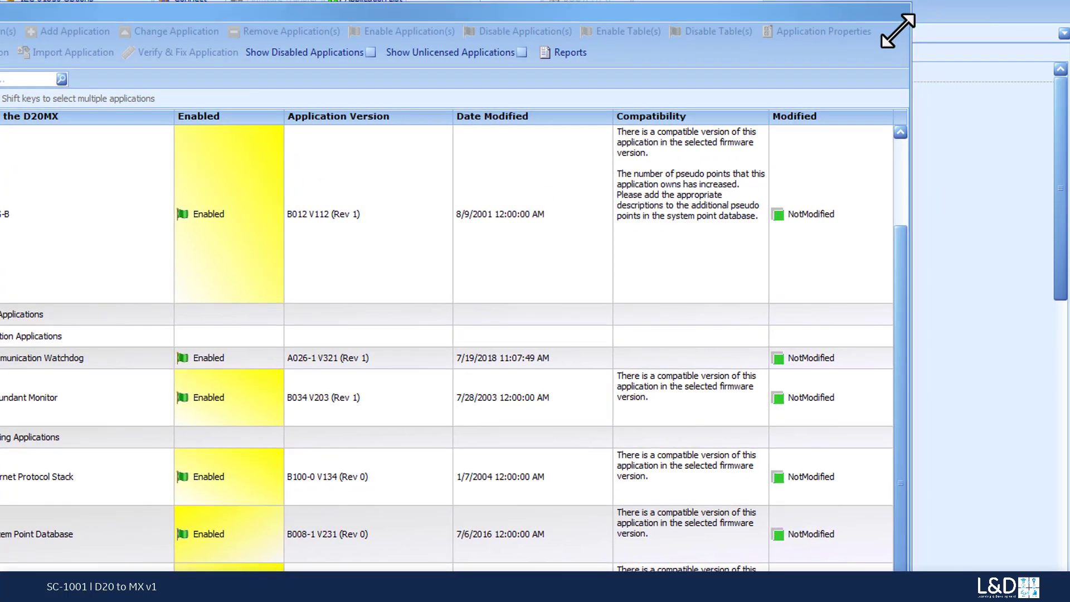
pyautogui.moveTo(895, 28); pyautogui.dragTo(878, 67)
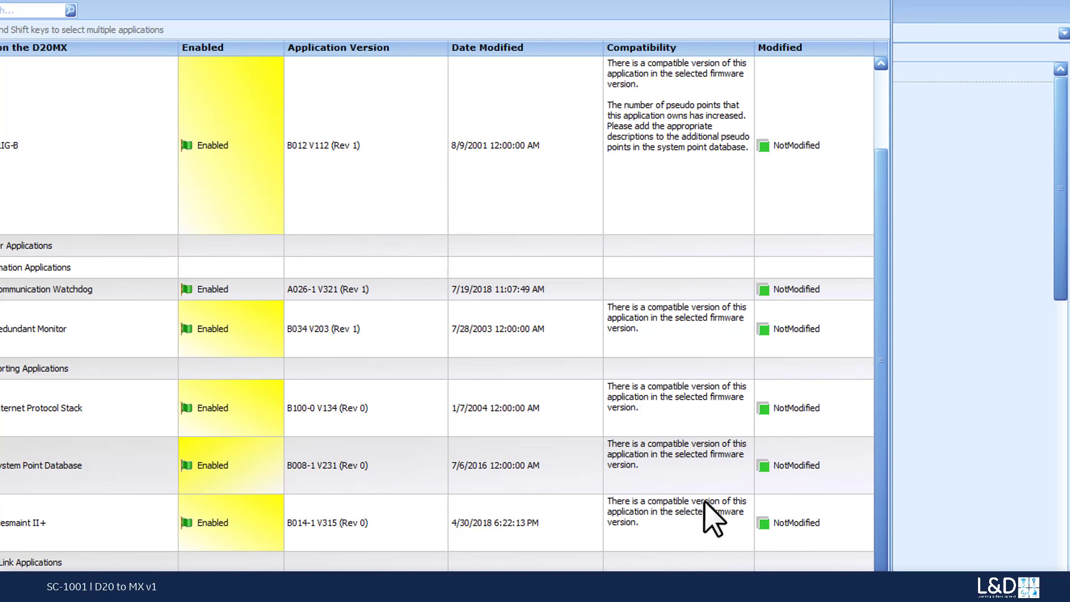
pyautogui.rightClick(385, 175)
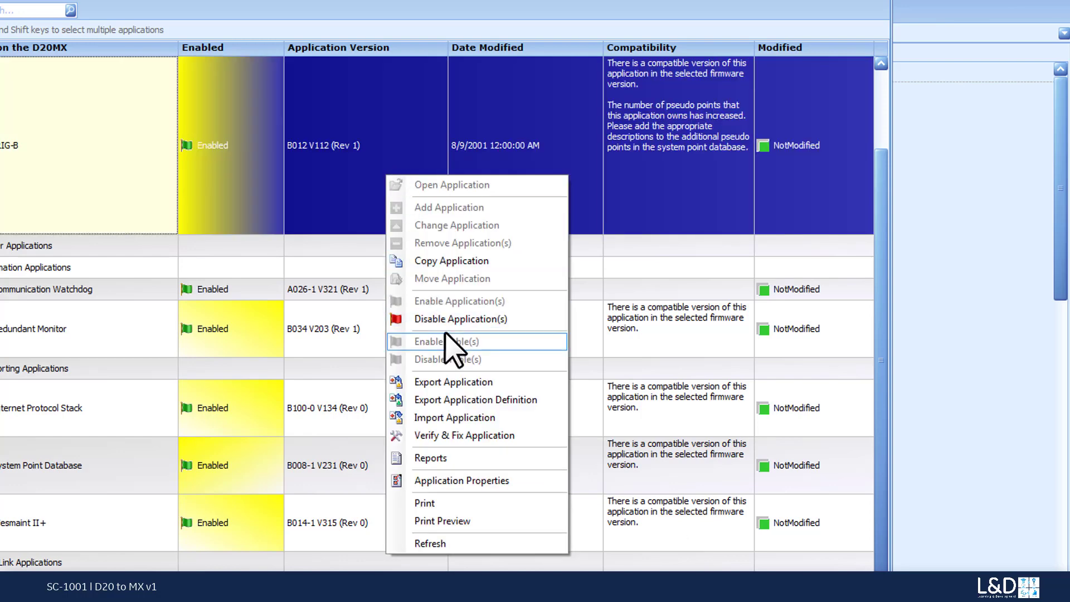
pyautogui.moveTo(883, 210); pyautogui.dragTo(883, 106)
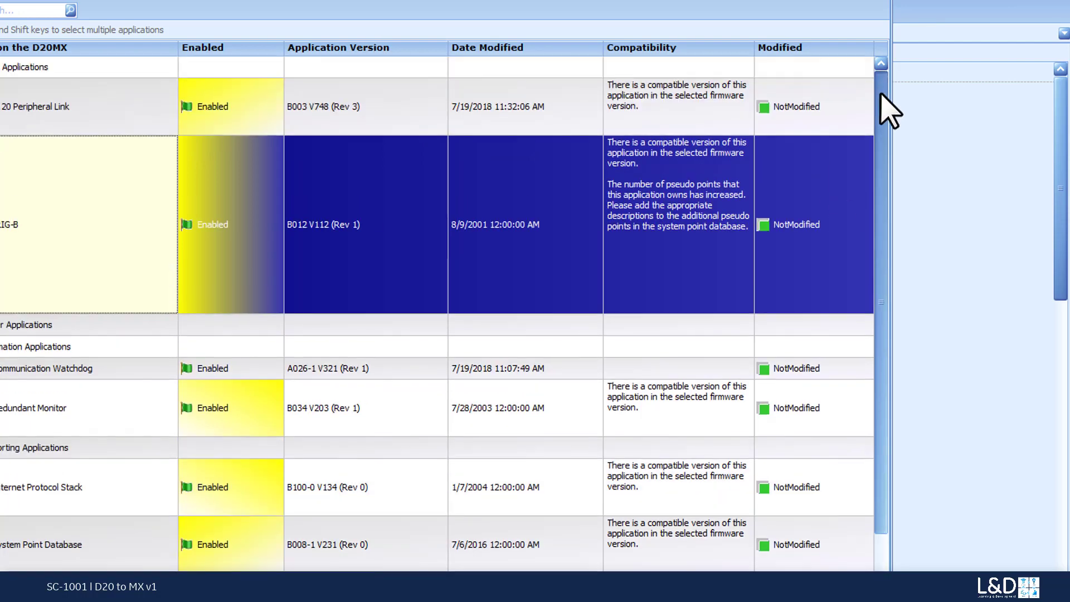
pyautogui.rightClick(461, 67)
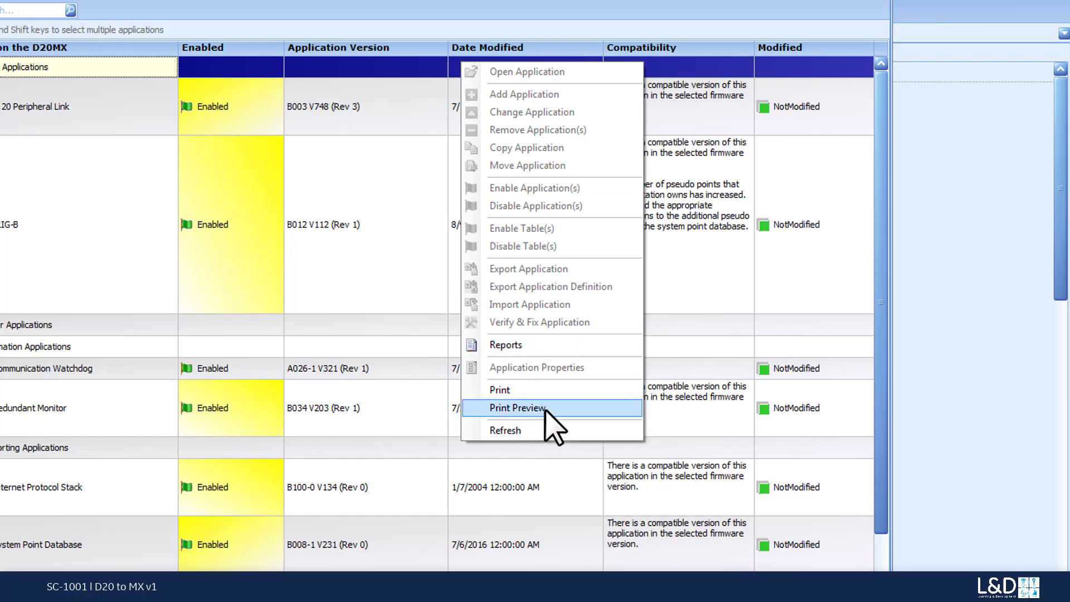
pyautogui.click(703, 558)
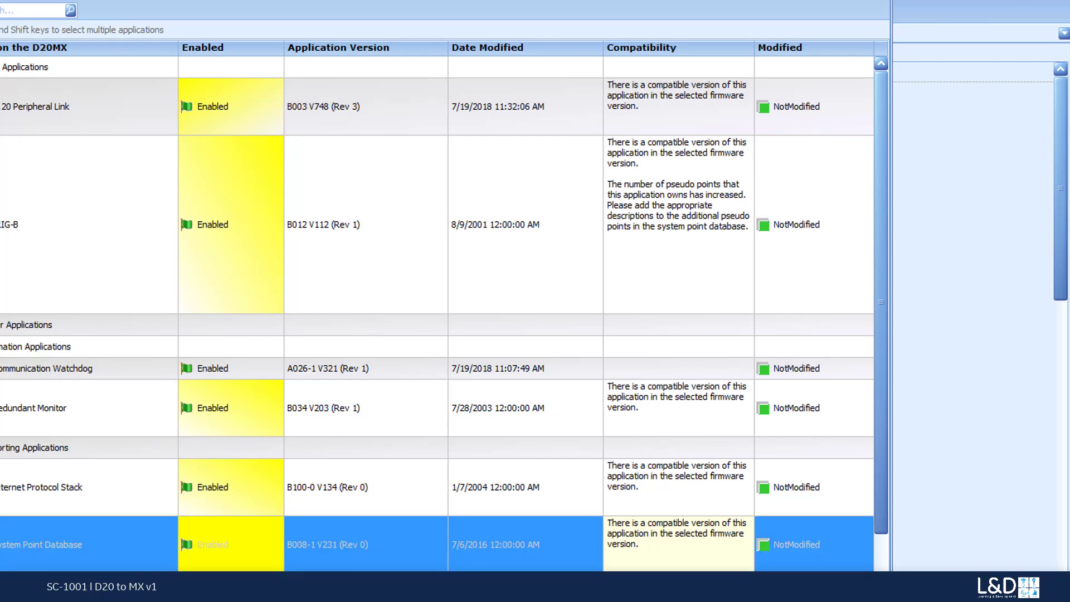
pyautogui.hotkey('alt', 'F4')
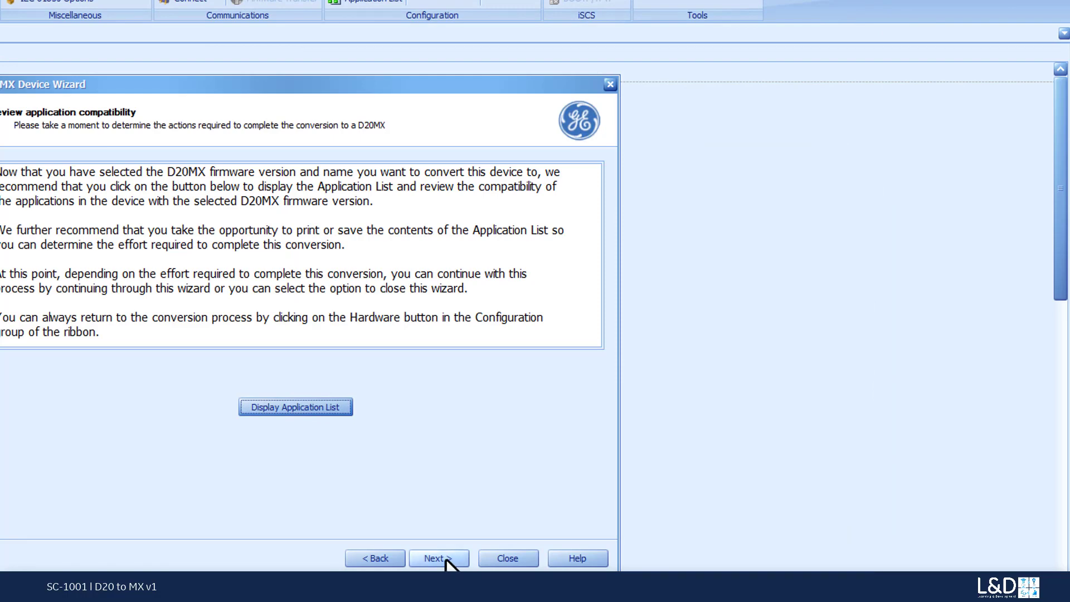
# - Apply the selected SAN0001 firmware, version 170, to the processor and complete the device wizard to upgrade the device
pyautogui.click(440, 558)
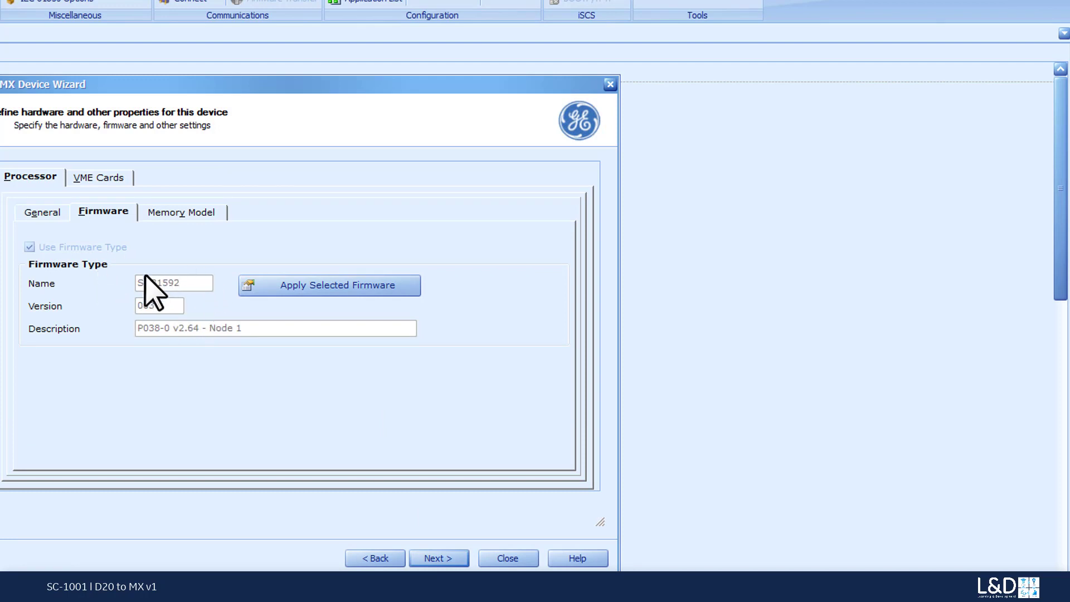
pyautogui.click(287, 287)
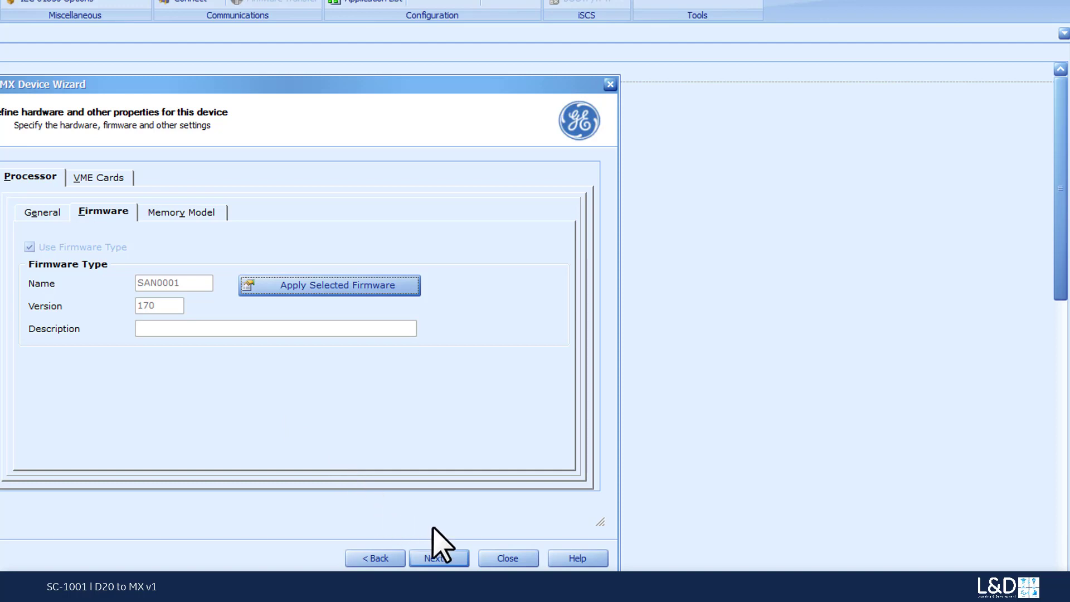
pyautogui.click(445, 557)
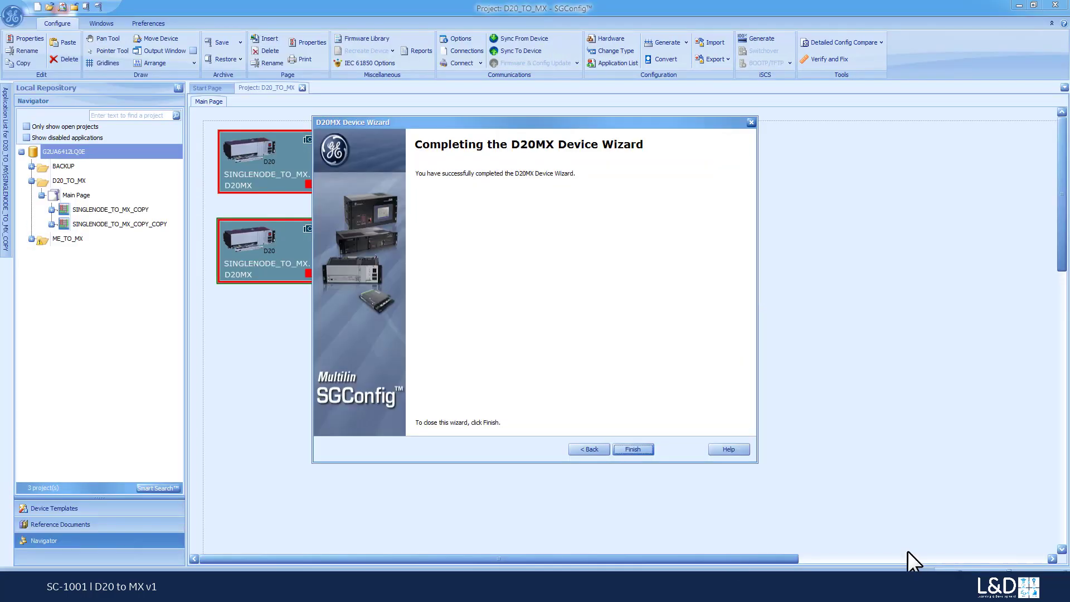
pyautogui.click(634, 449)
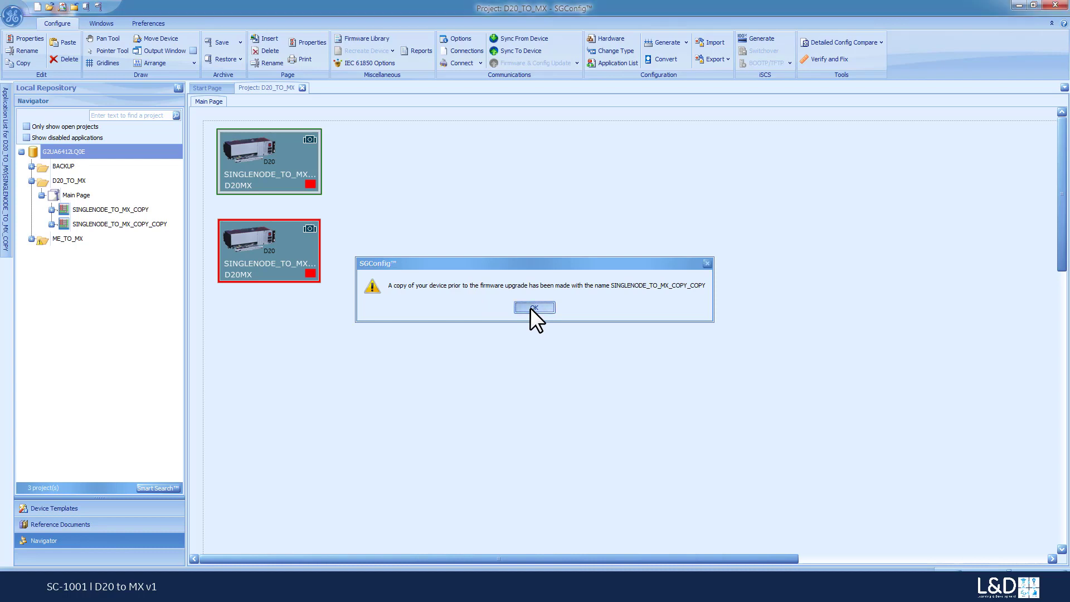
pyautogui.click(534, 307)
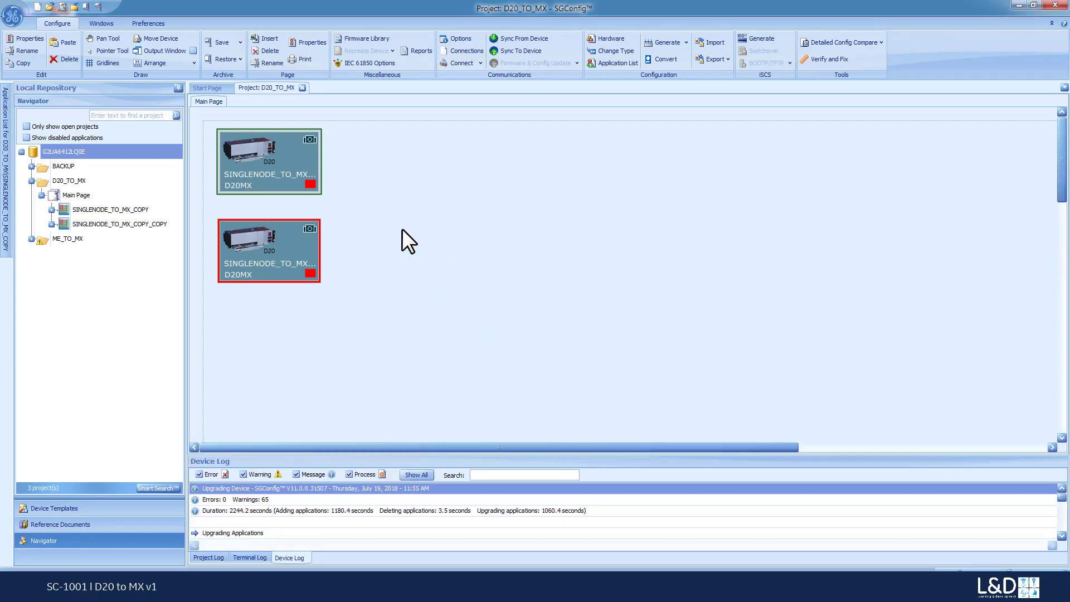
# - Replace the converted device's image with the D20MX picture from the gallery
pyautogui.click(308, 138)
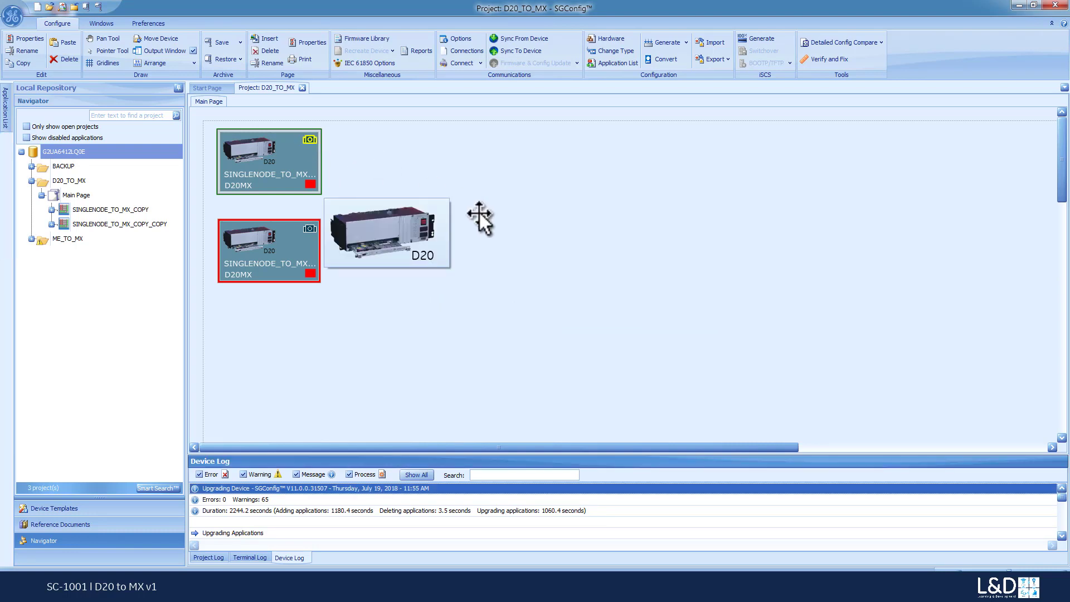
pyautogui.click(617, 287)
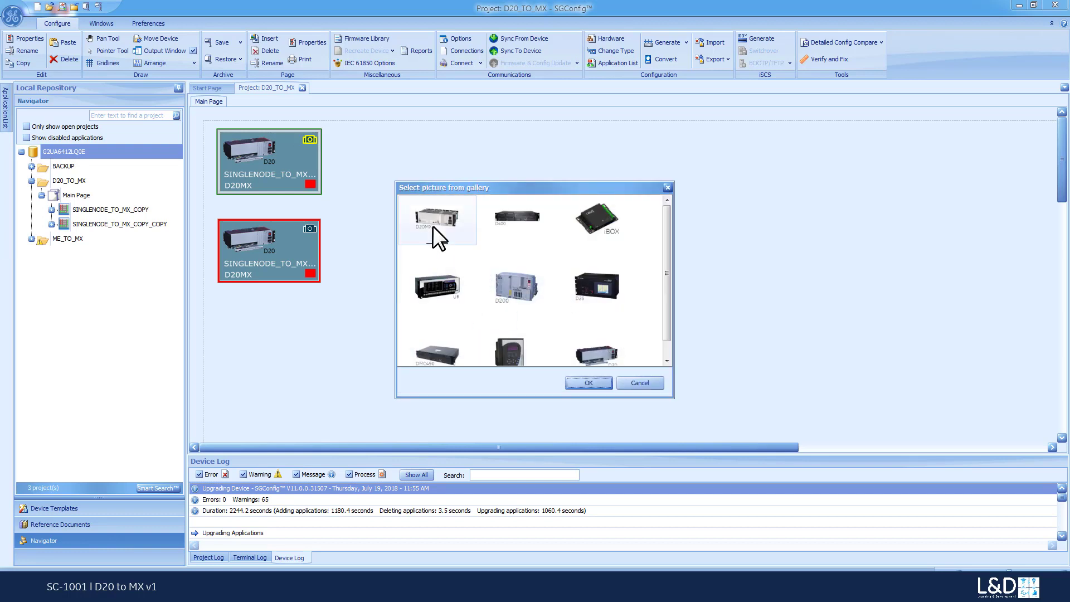
pyautogui.click(432, 226)
pyautogui.click(591, 384)
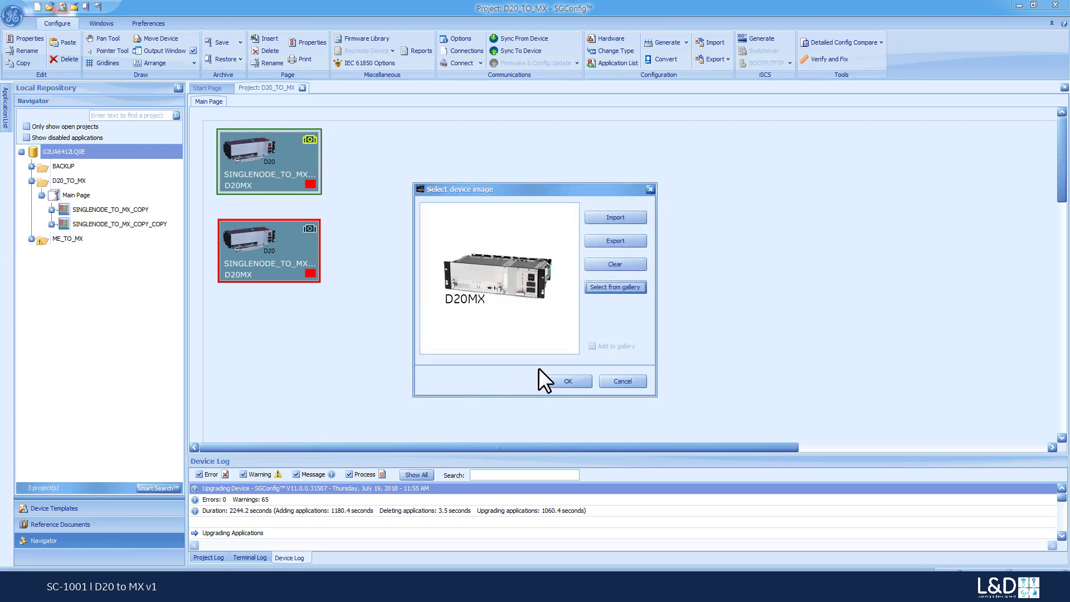
pyautogui.click(563, 381)
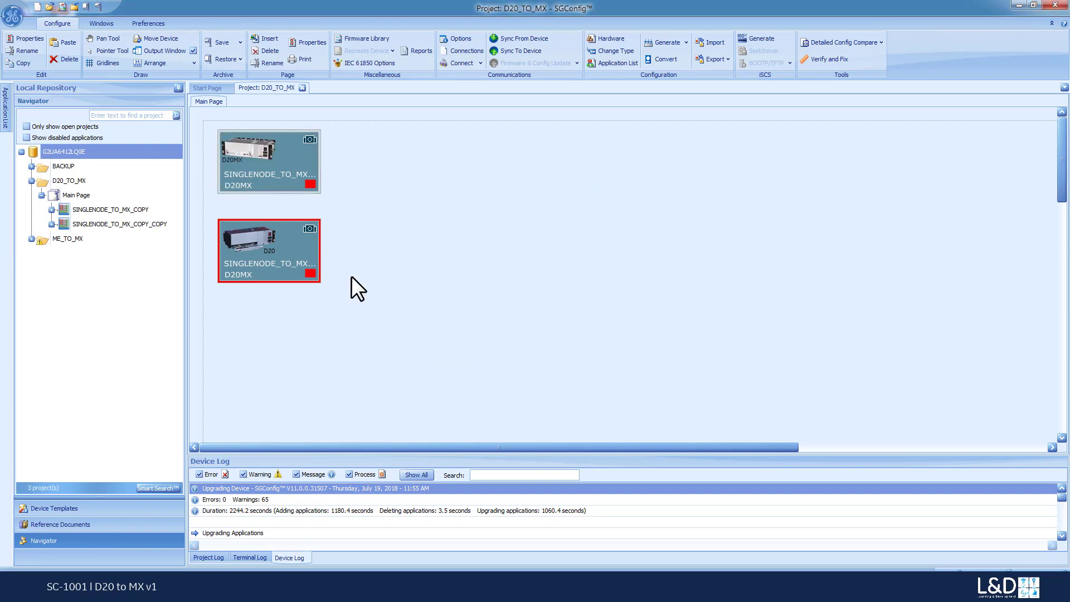
# - Enlarge the device log and examine the upgrade messages and warnings for added fields and lost data
pyautogui.moveTo(530, 455); pyautogui.dragTo(523, 339)
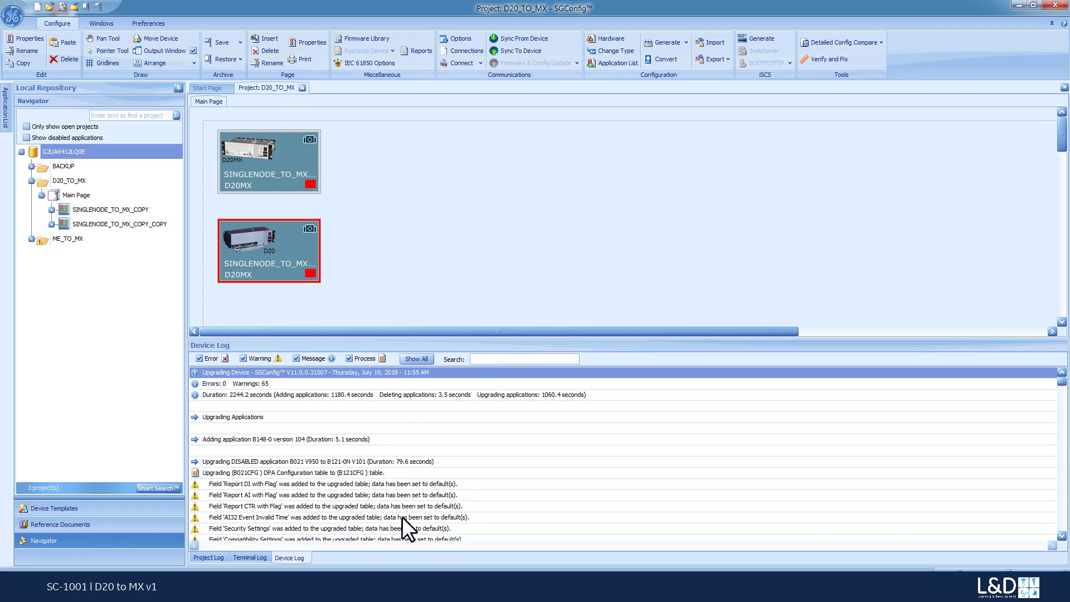
pyautogui.click(500, 492)
pyautogui.scroll(-10, 500, 493)
pyautogui.scroll(-15, 500, 493)
pyautogui.scroll(-15, 500, 492)
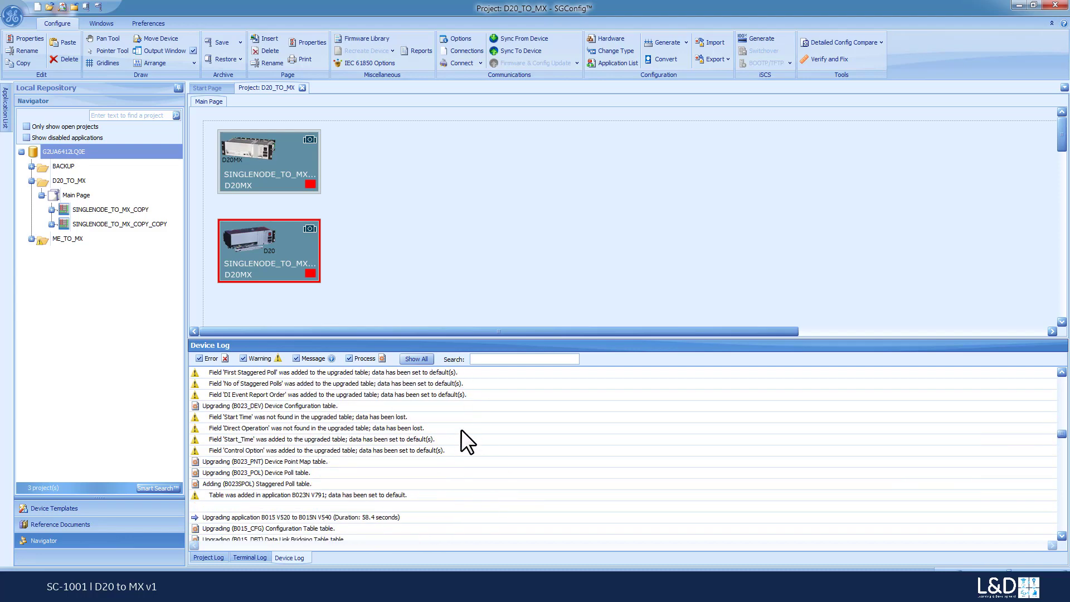
pyautogui.rightClick(472, 415)
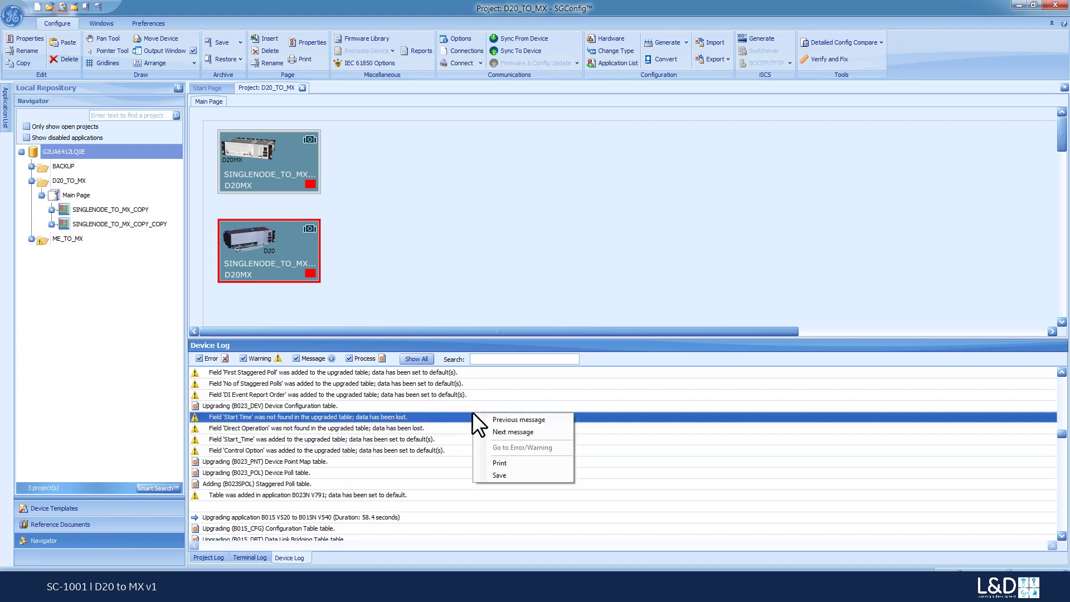
pyautogui.click(500, 474)
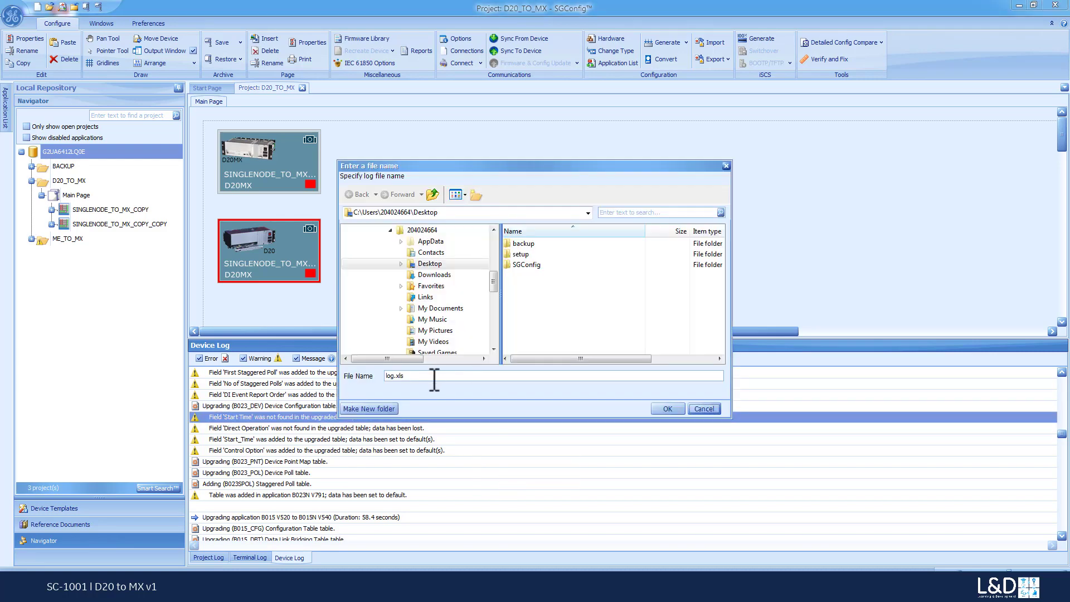
pyautogui.click(696, 410)
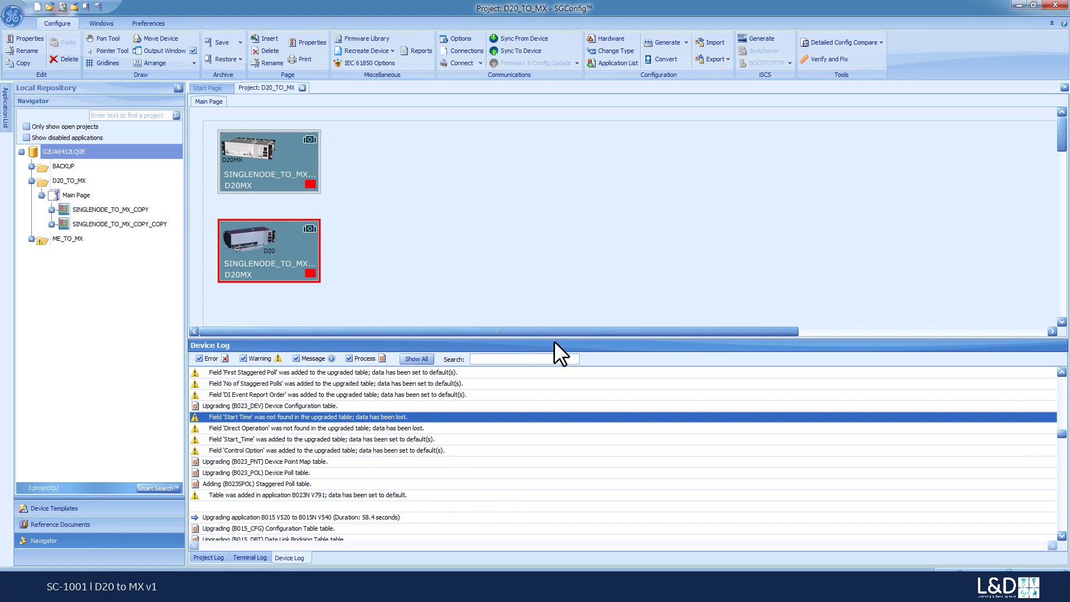
# - Shrink the device log and open the application list of the converted SINGLENODE_TO_MX_COPY device
pyautogui.moveTo(554, 340); pyautogui.dragTo(551, 456)
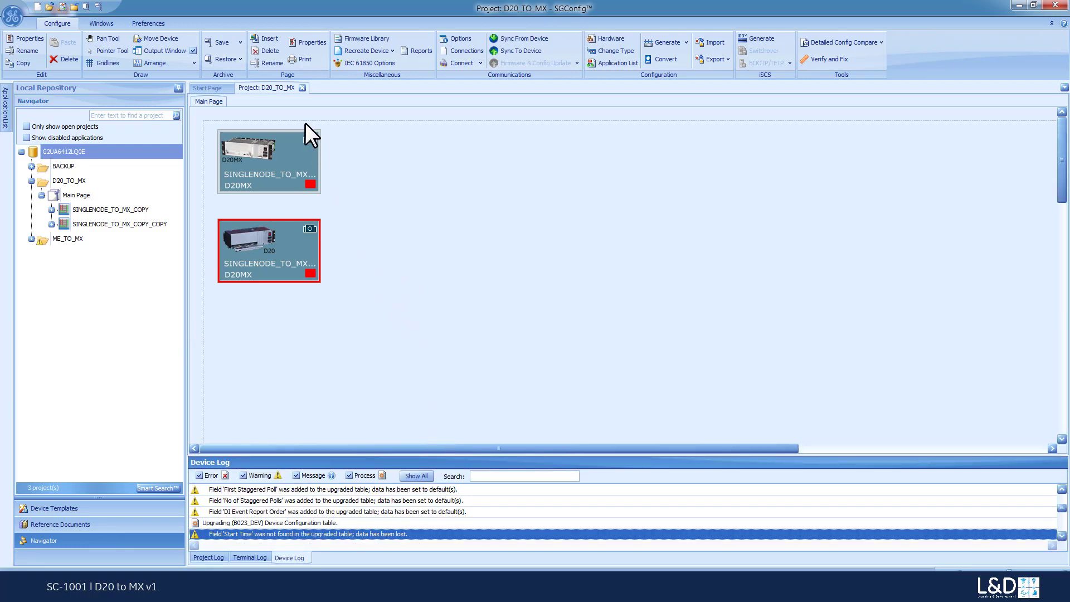
pyautogui.moveTo(273, 162)
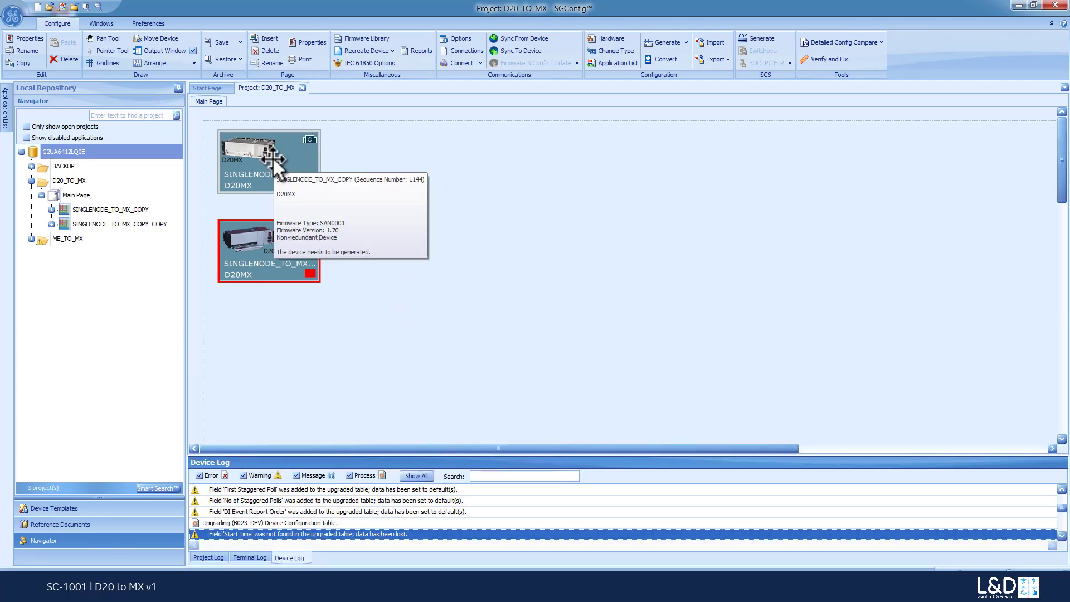
pyautogui.doubleClick(273, 158)
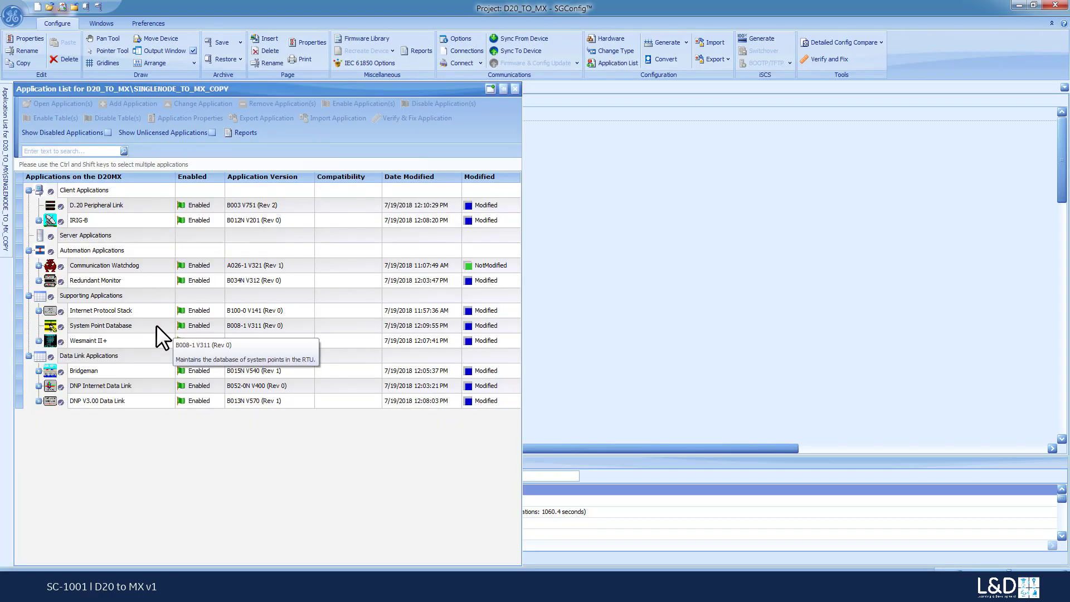
# - Open the System Point Database application and bring up the point descriptors of its IRIG-B entry
pyautogui.click(246, 326)
pyautogui.doubleClick(246, 327)
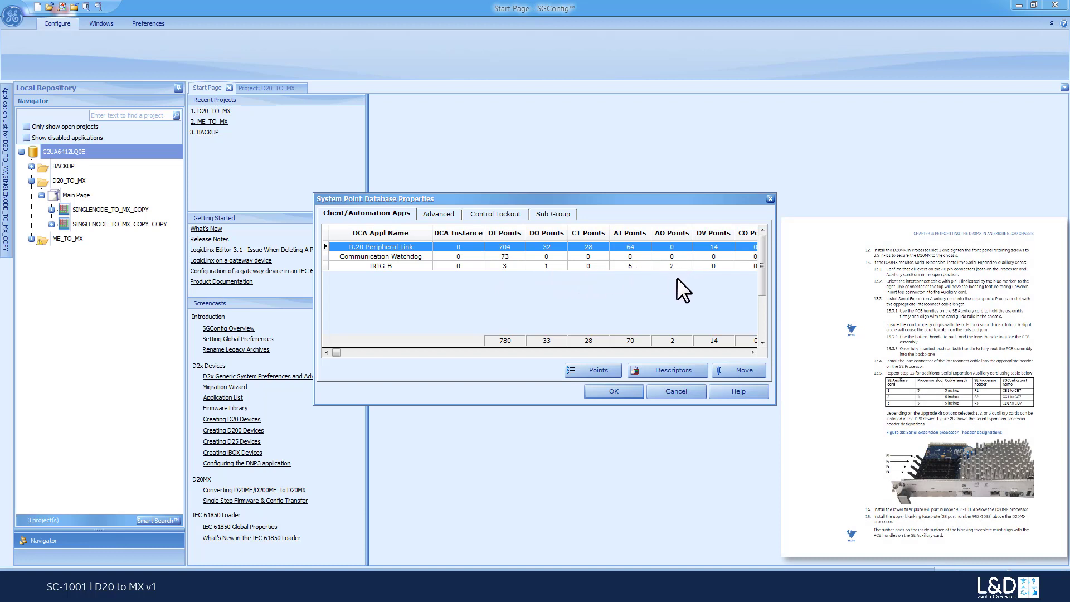
pyautogui.click(424, 266)
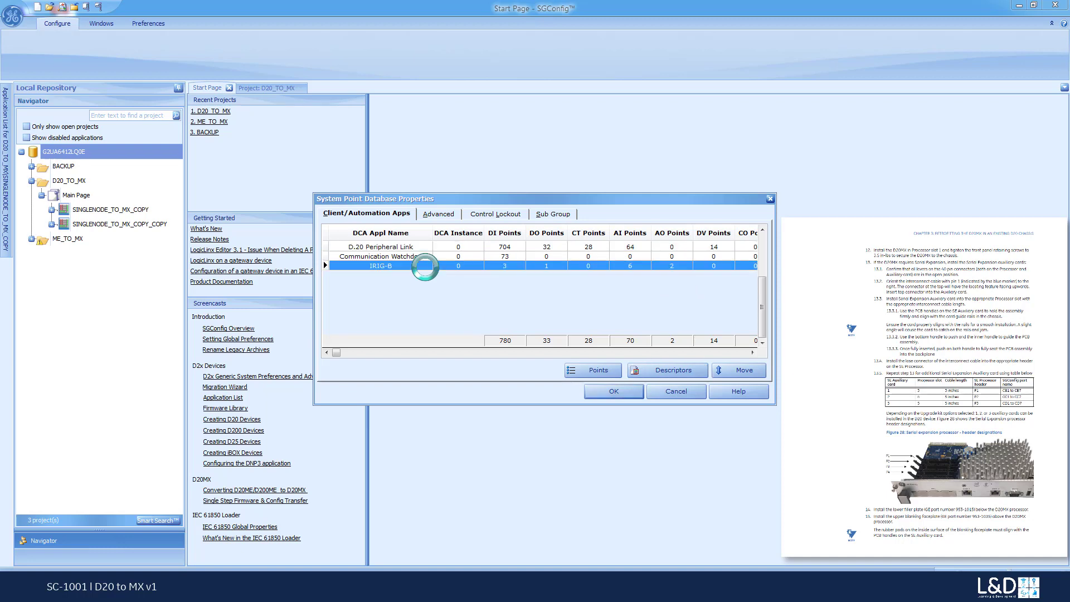
pyautogui.click(667, 369)
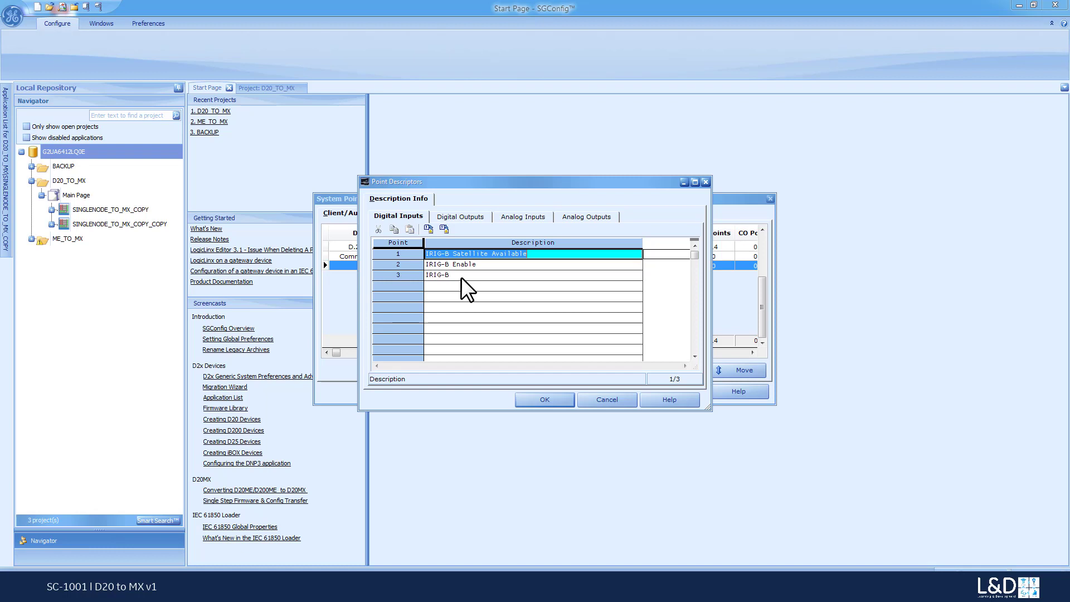
# - Set the description of IRIG-B analog output point 2 to "IRIG-B Offset to year in the two digits"
pyautogui.click(453, 219)
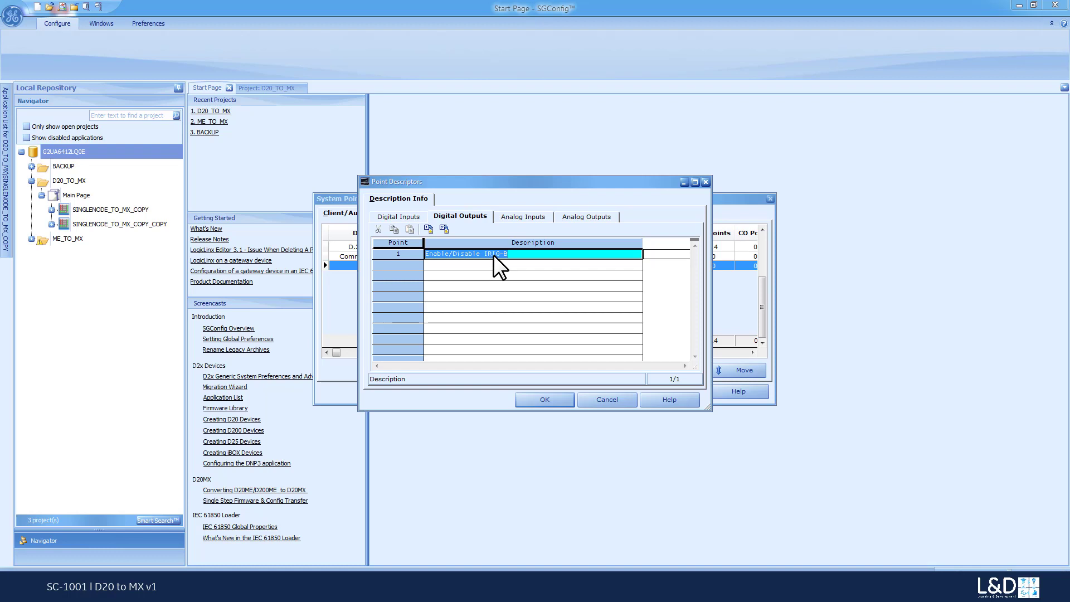
pyautogui.click(588, 220)
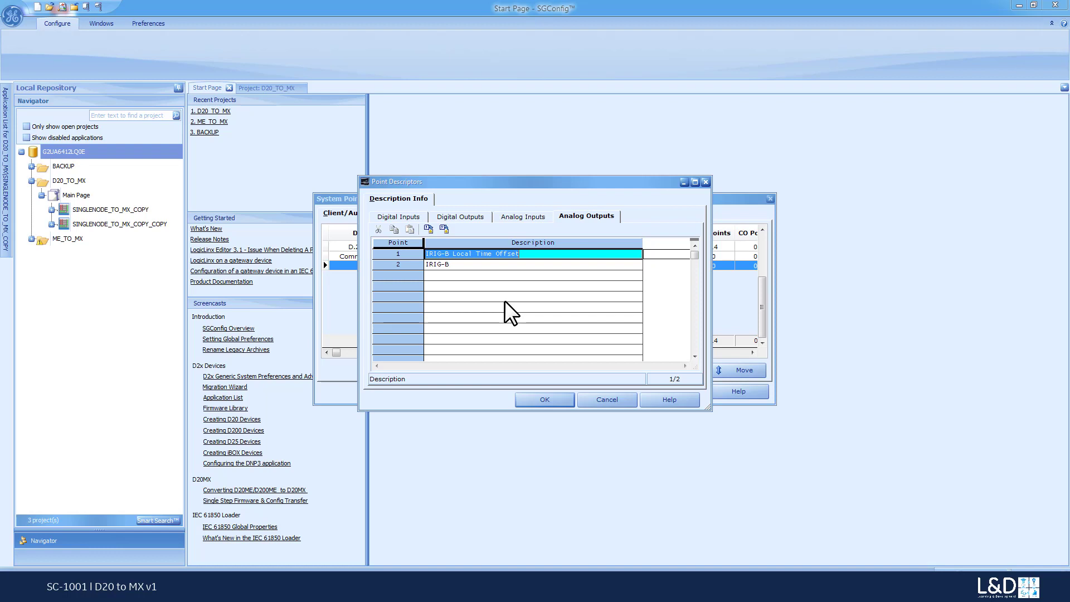
pyautogui.click(458, 263)
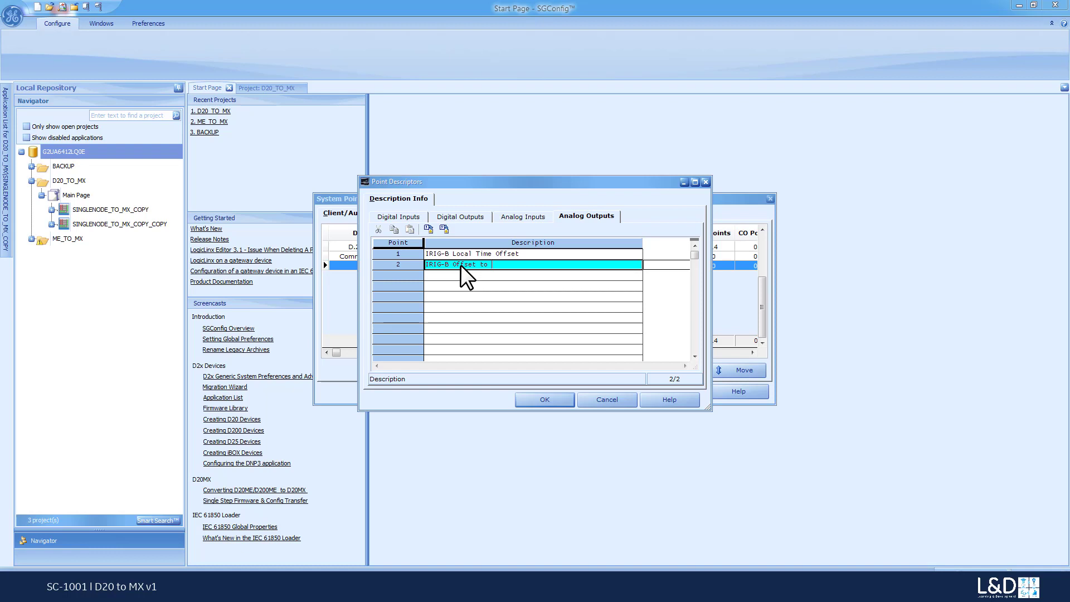
pyautogui.write('Offset to year in the first two d')
pyautogui.press('BackSpace')
pyautogui.press('BackSpace')
pyautogui.press('BackSpace')
pyautogui.press('BackSpace')
pyautogui.press('BackSpace')
pyautogui.press('BackSpace')
pyautogui.press('BackSpace')
pyautogui.press('BackSpace')
pyautogui.press('BackSpace')
pyautogui.press('BackSpace')
pyautogui.press('BackSpace')
pyautogui.write('two digits')
# - Describe IRIG-B digital input point 3 as "IRIG-B Year Update Enabled Indication" and accept the descriptors and database properties
pyautogui.click(450, 215)
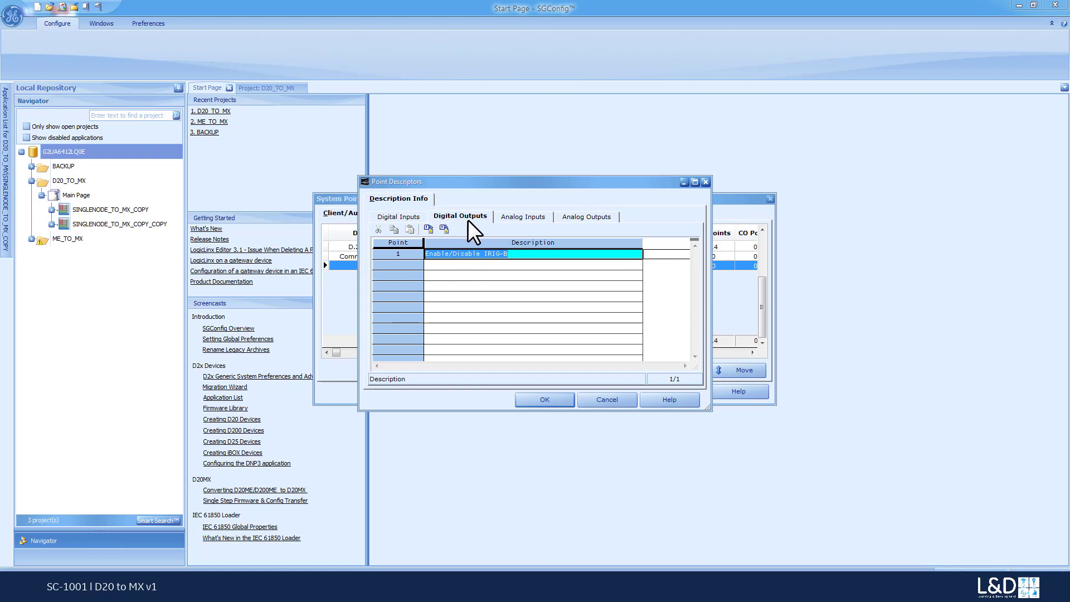
pyautogui.click(526, 216)
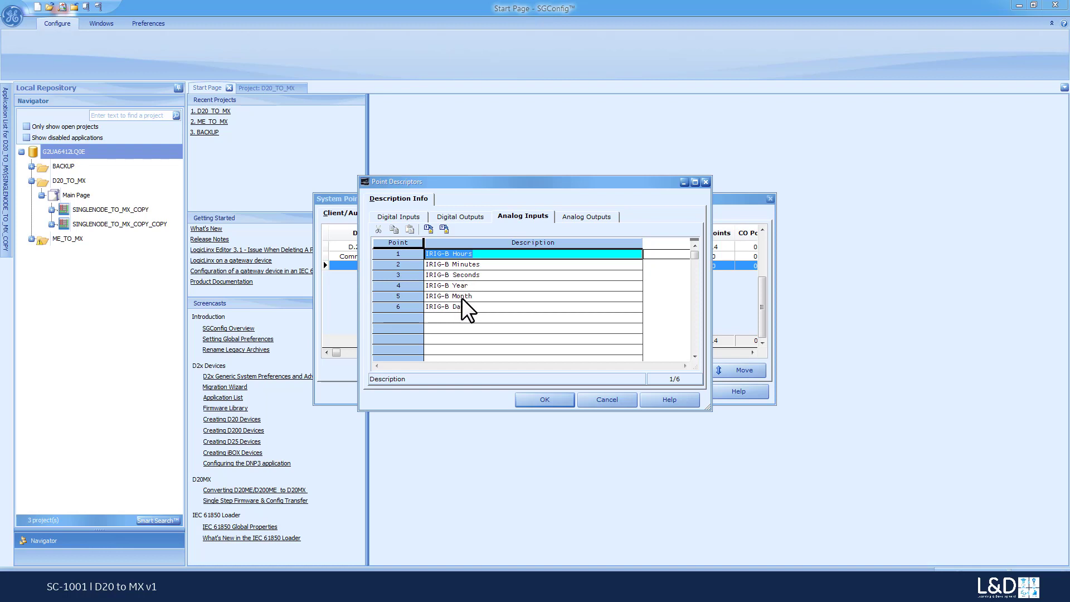
pyautogui.click(444, 212)
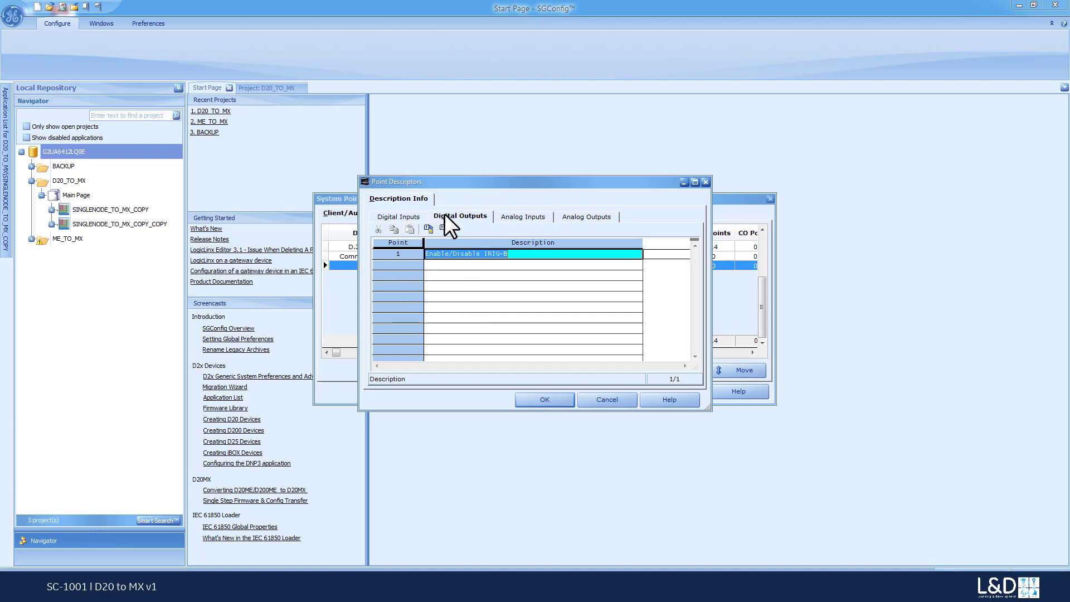
pyautogui.click(403, 217)
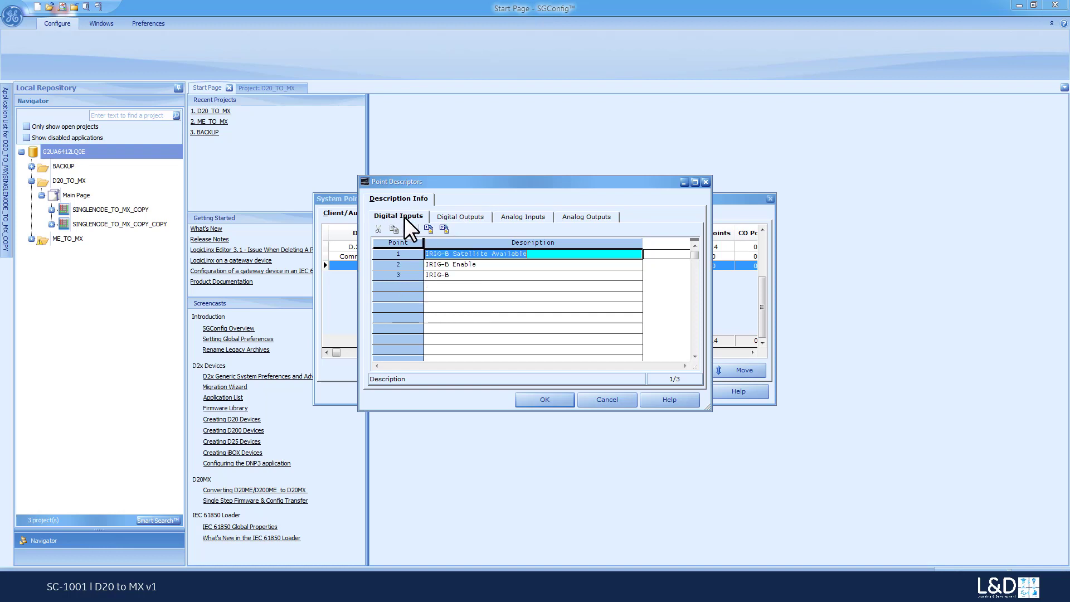
pyautogui.click(491, 273)
pyautogui.click(488, 274)
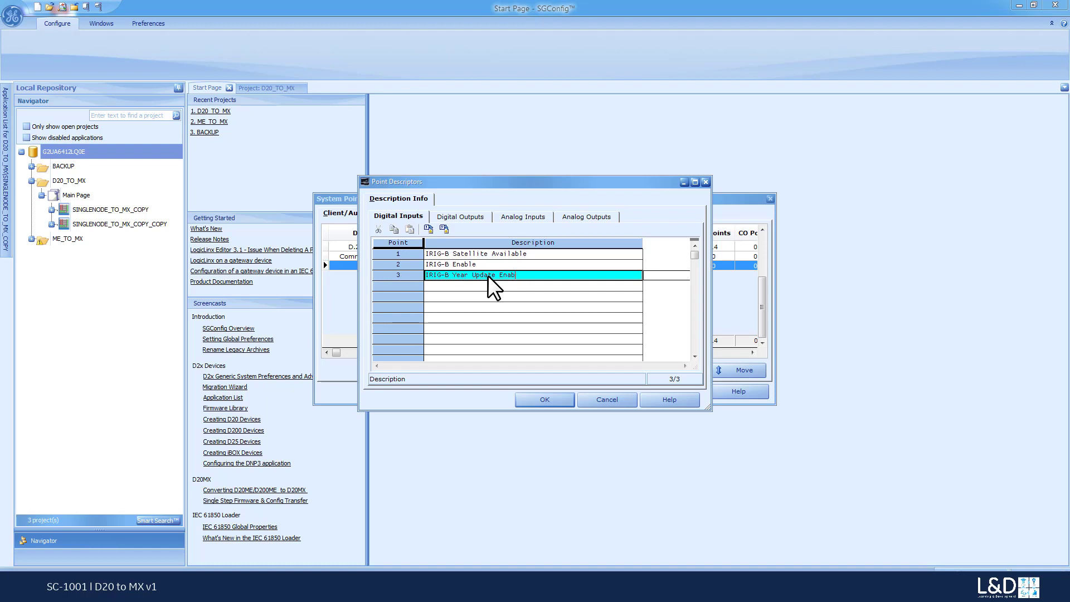
pyautogui.write('led Indication')
pyautogui.click(519, 394)
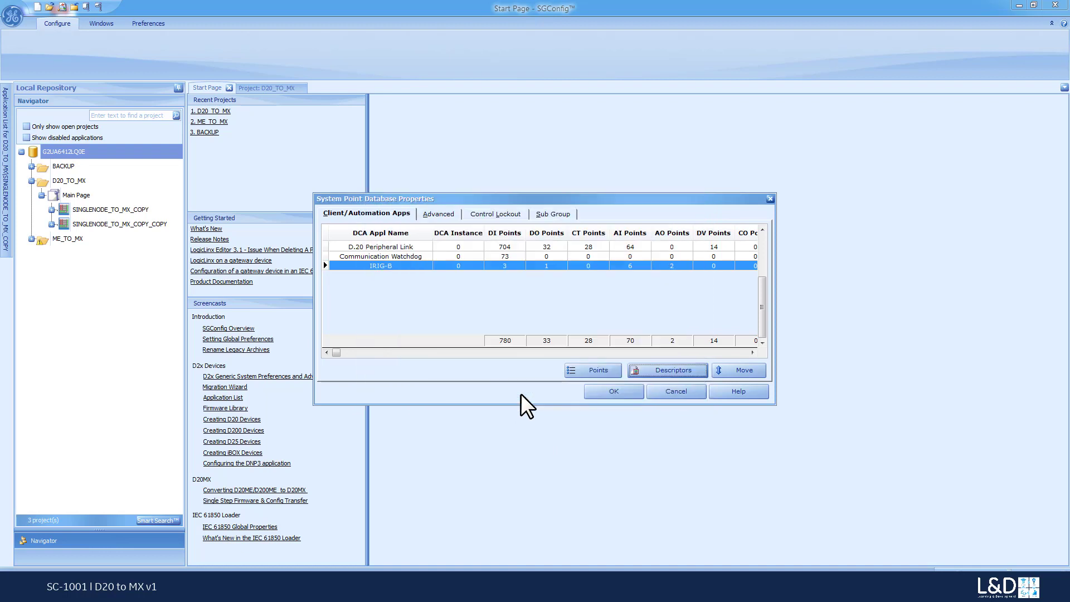
pyautogui.click(612, 390)
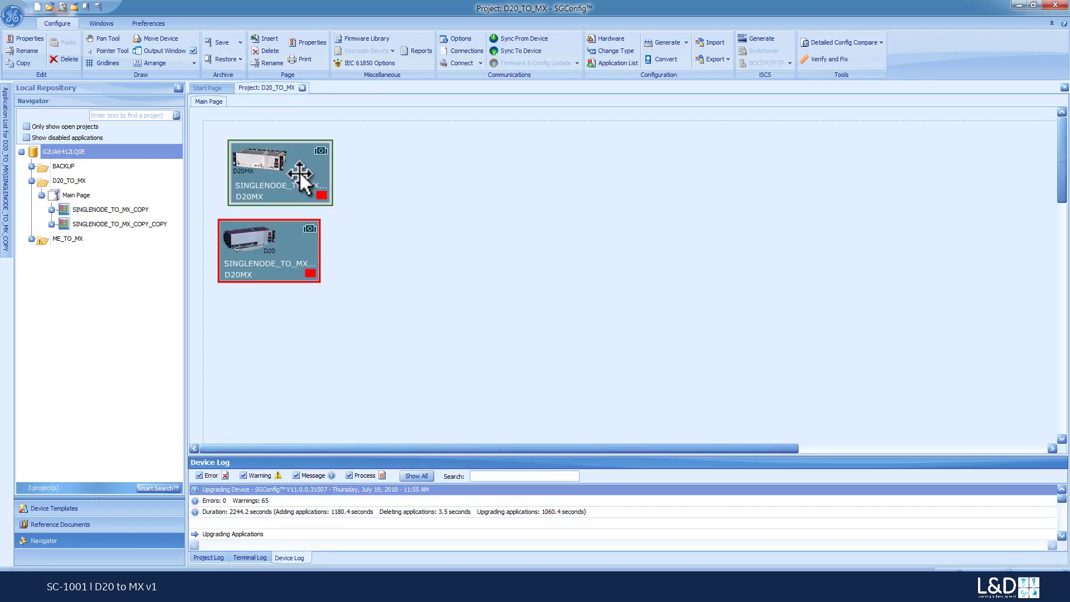
# - Generate the downloadable configuration file for the converted D20MX device on the project's main page
pyautogui.rightClick(299, 171)
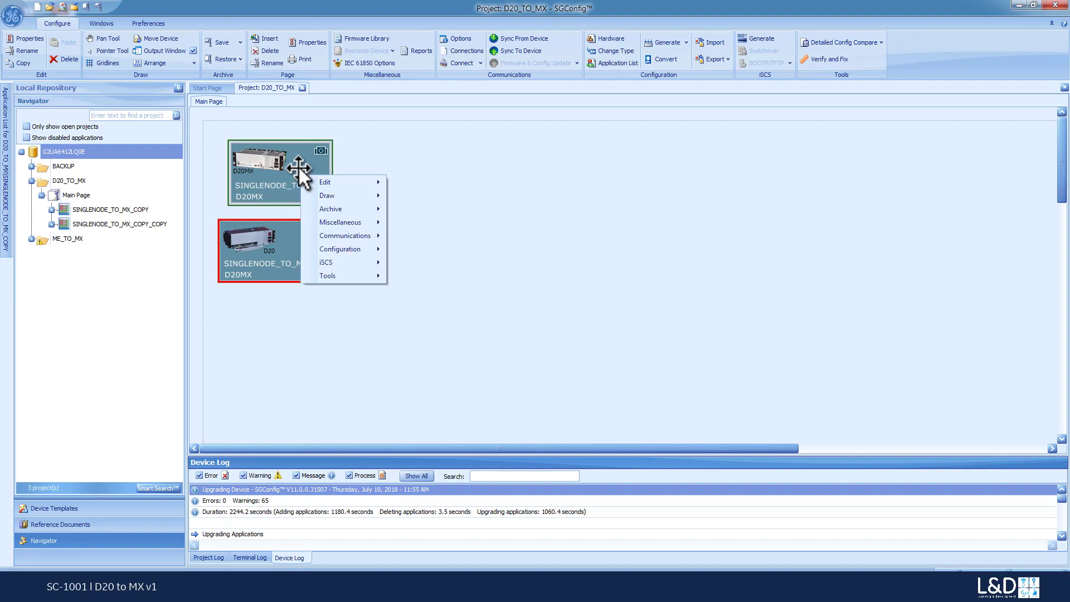
pyautogui.press('Escape')
pyautogui.click(296, 165)
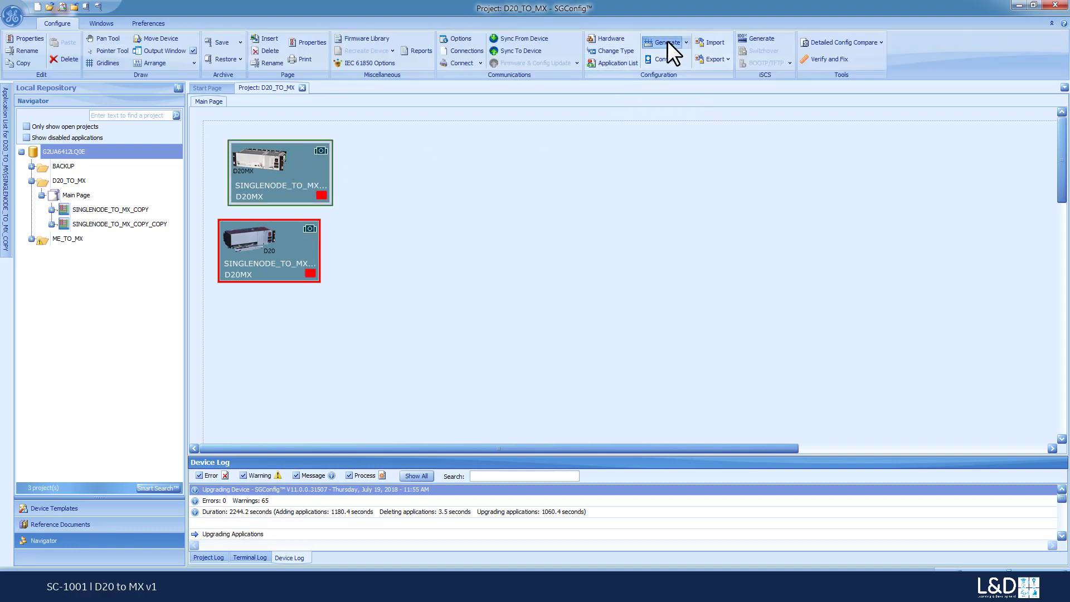
pyautogui.click(667, 43)
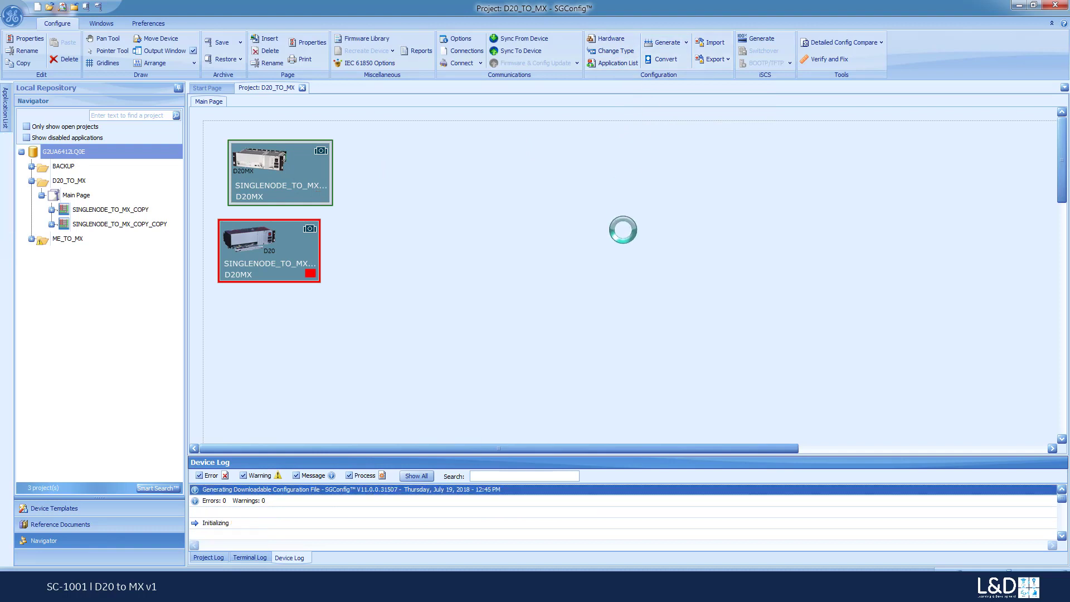